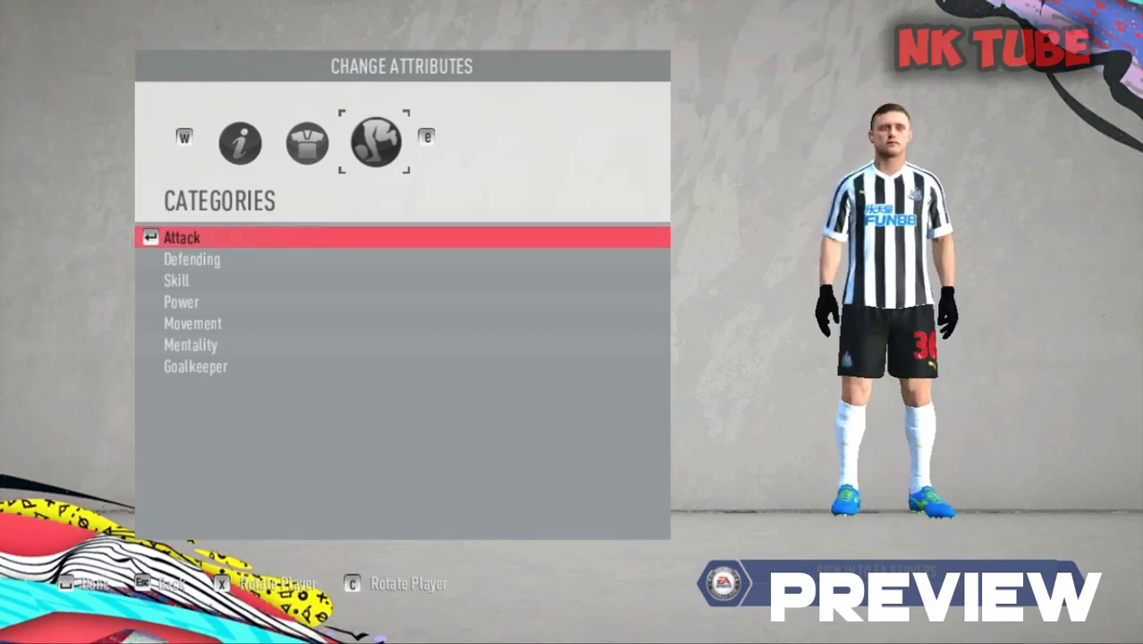
- Rotate the player models in the attributes editor to examine the new faces and hair
key("x")
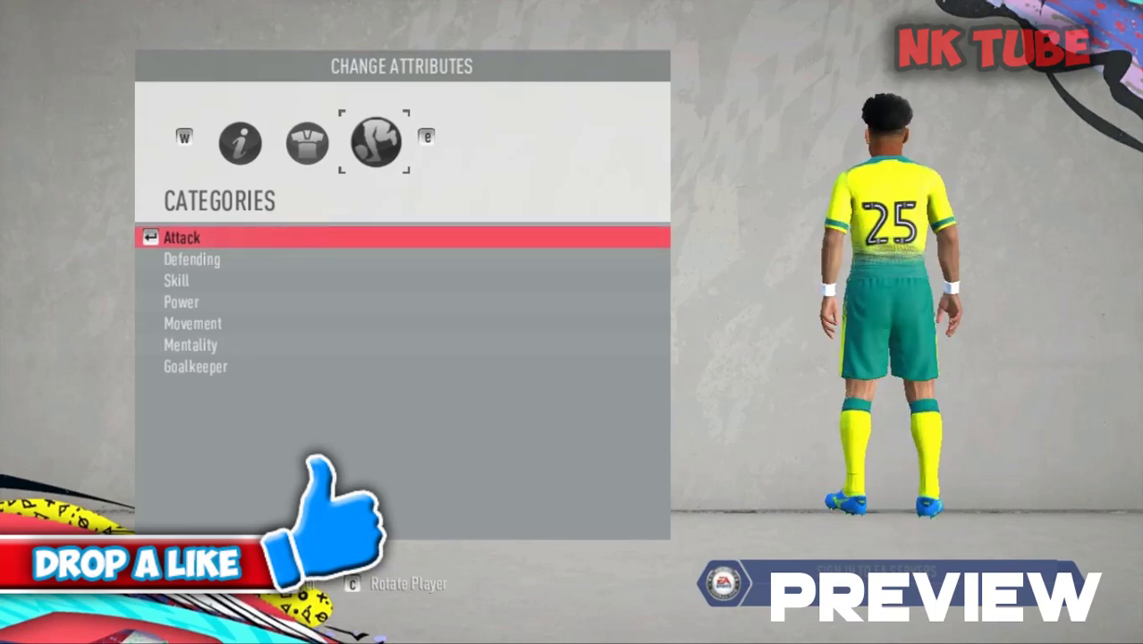
key("x")
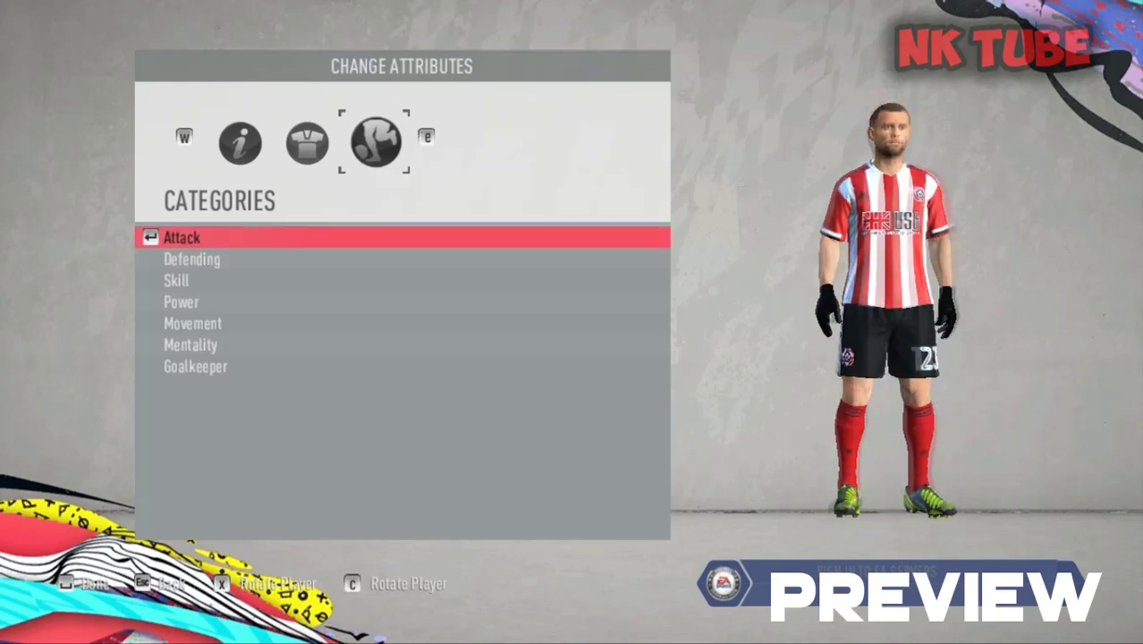
key("c")
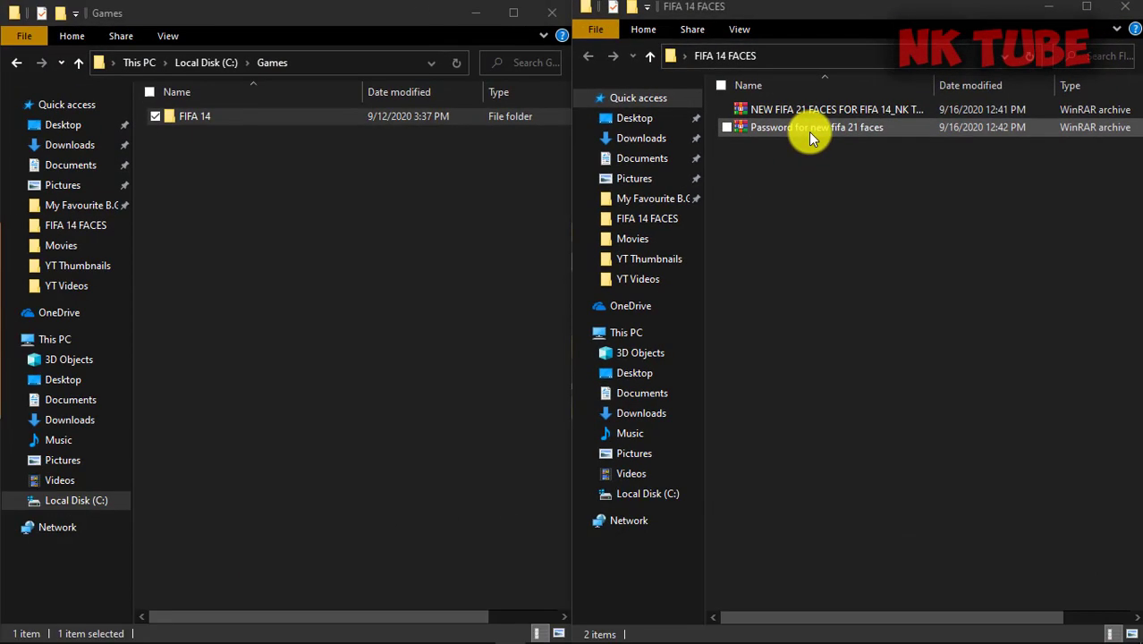
- Extract the "Password for new fifa 21 faces" archive into its own folder and open the text document inside
right_click(809, 131)
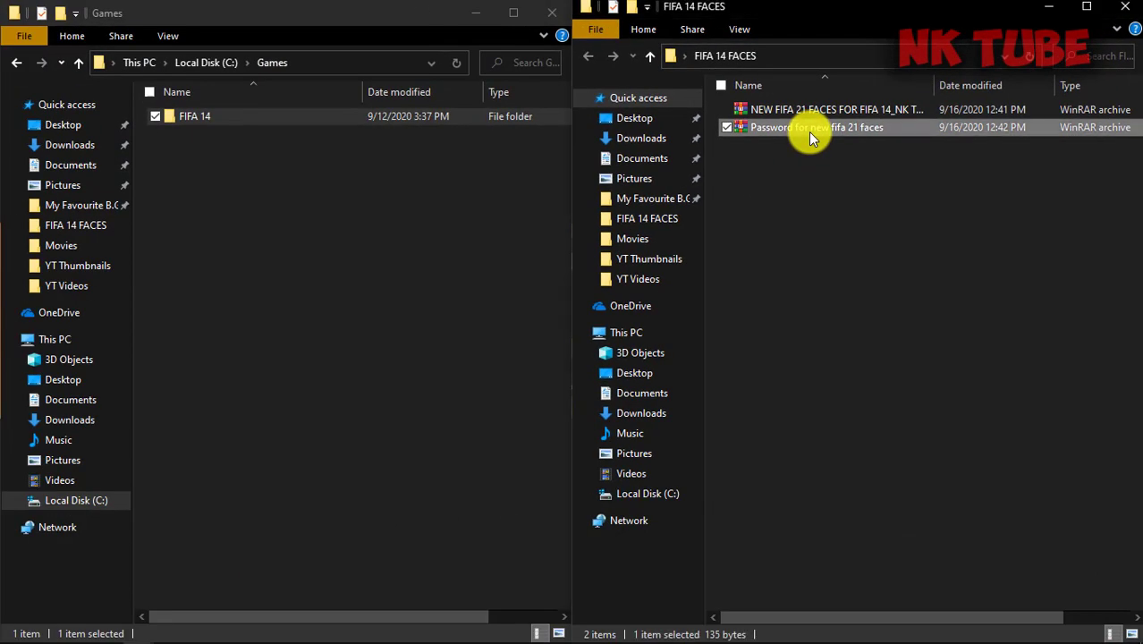
left_click(861, 219)
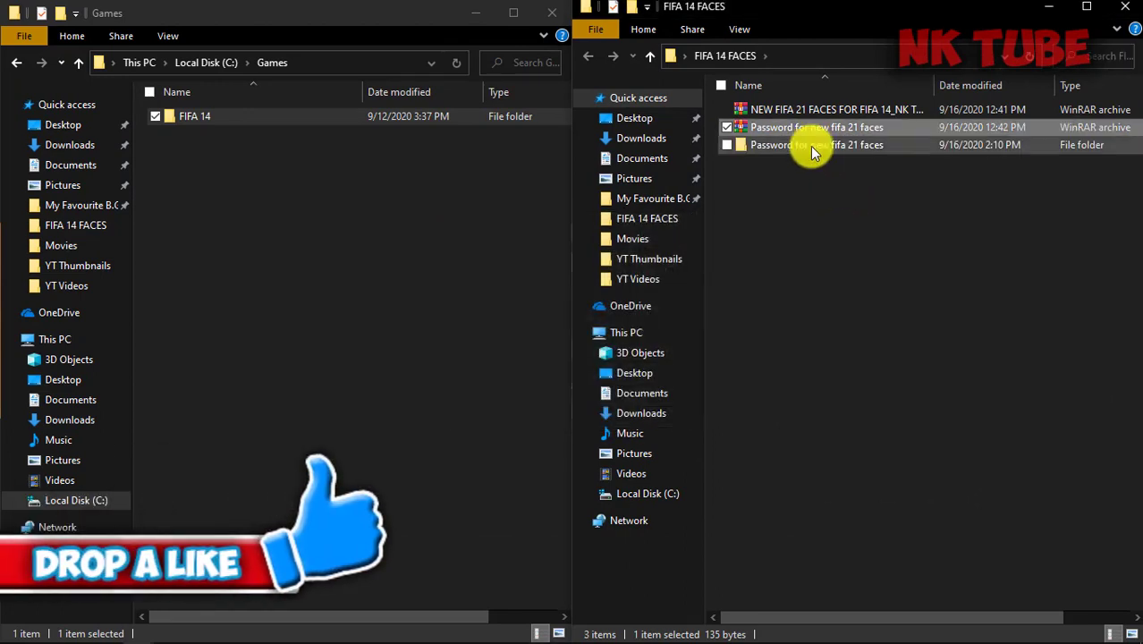
left_click(807, 146)
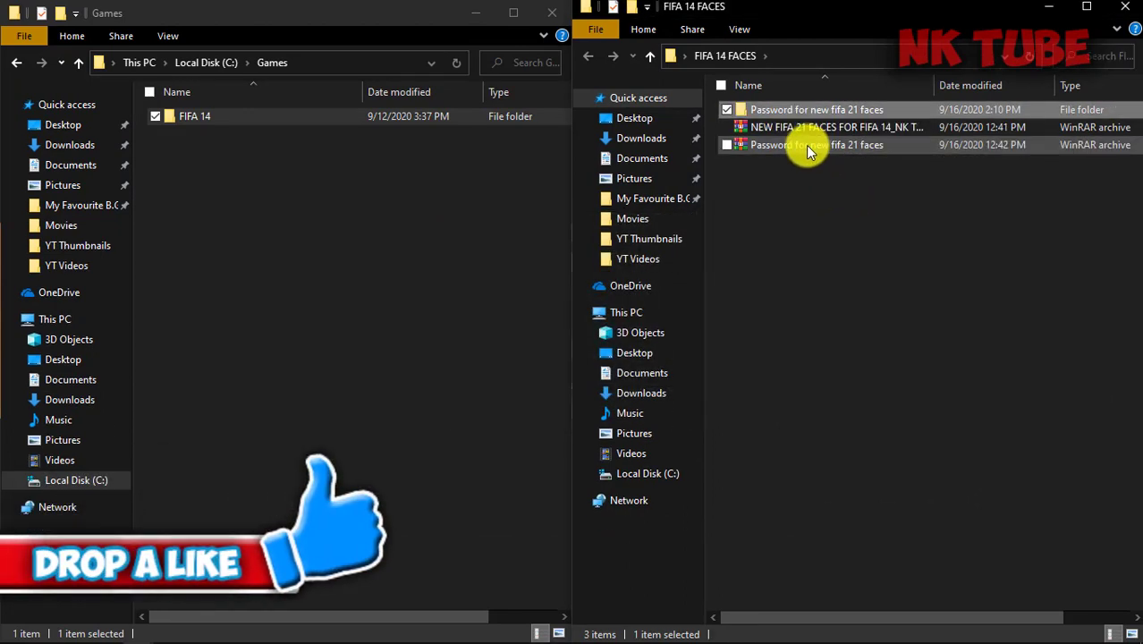
double_click(783, 107)
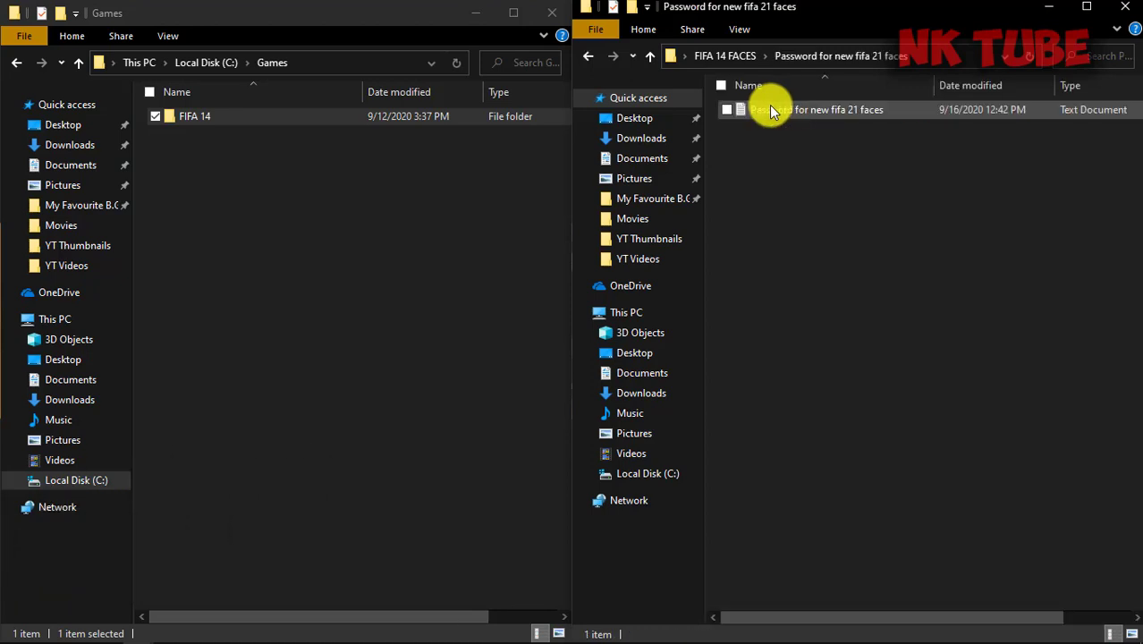
left_click(768, 109)
double_click(767, 109)
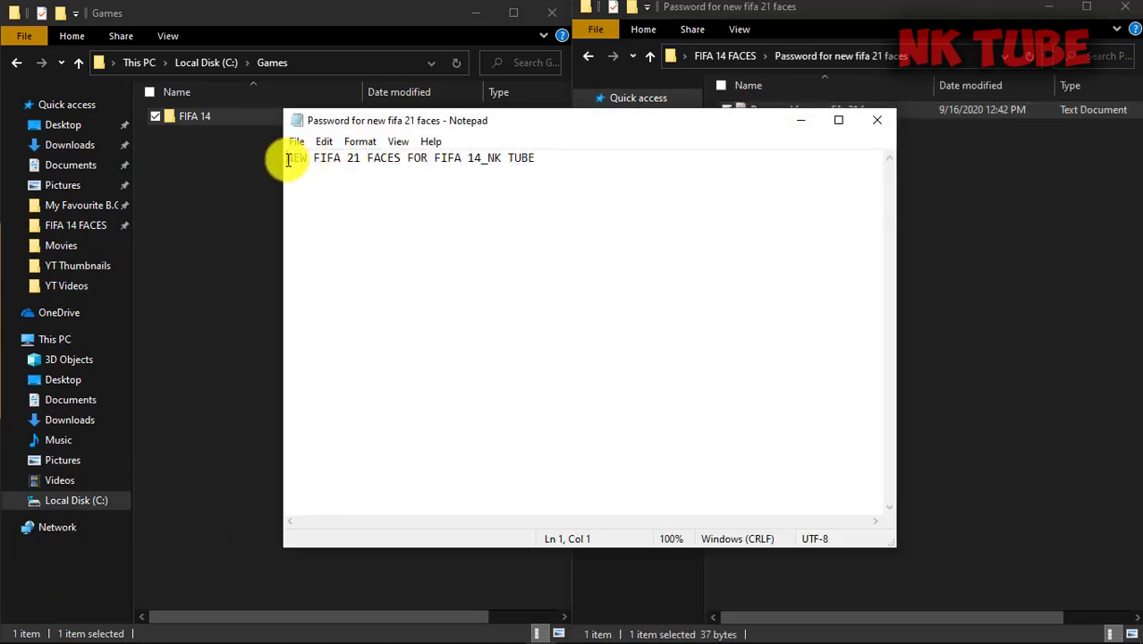
- Copy the archive password from the text document and close the document
left_click_drag(288, 159, 536, 167)
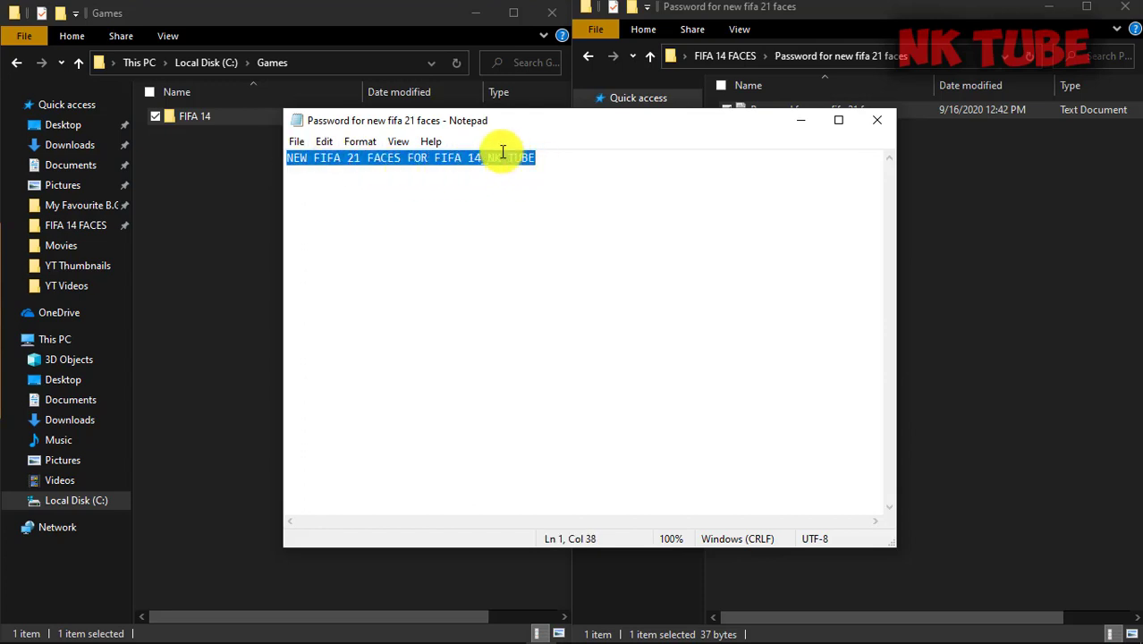
right_click(503, 152)
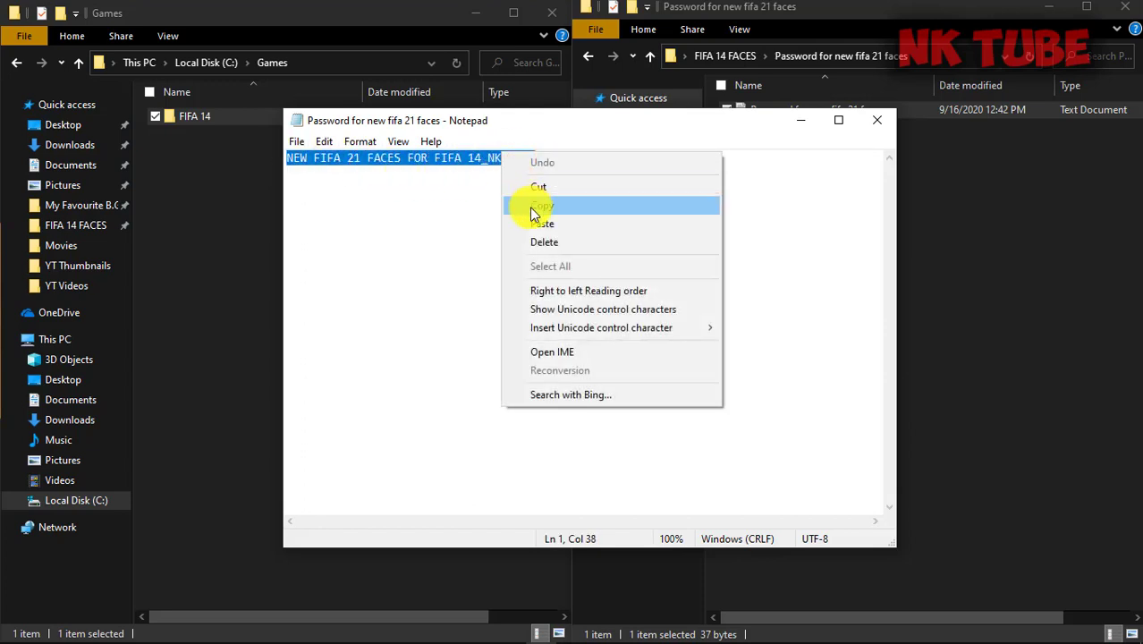
left_click(531, 205)
left_click(880, 125)
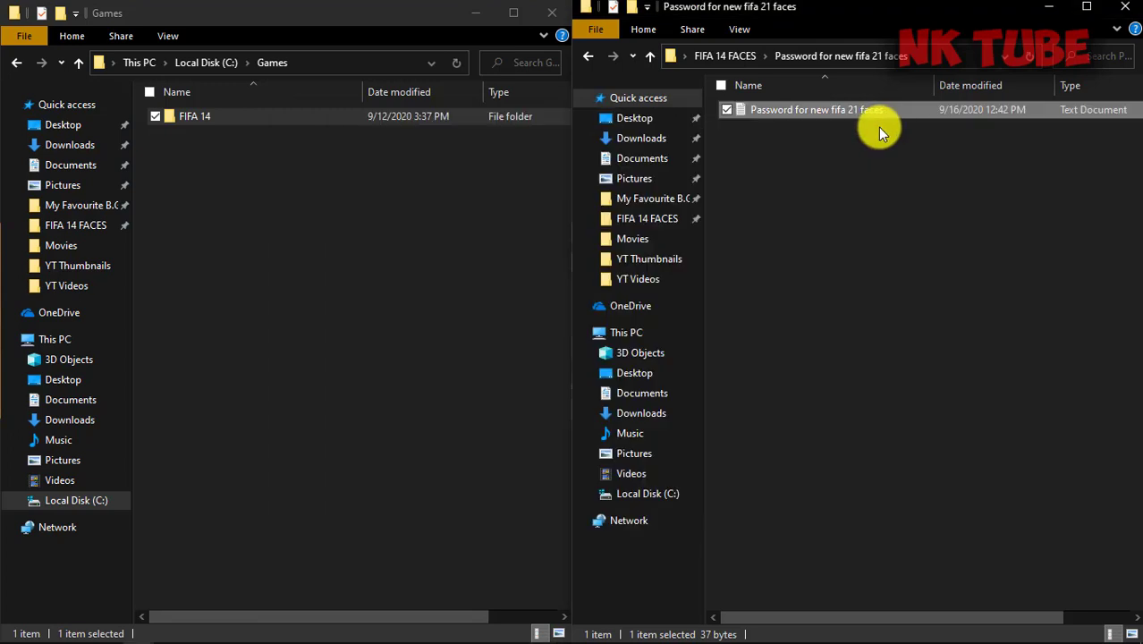
- Extract the new FIFA 21 faces mod archive in FIFA 14 FACES into its own folder, pasting the copied archive password
left_click(589, 57)
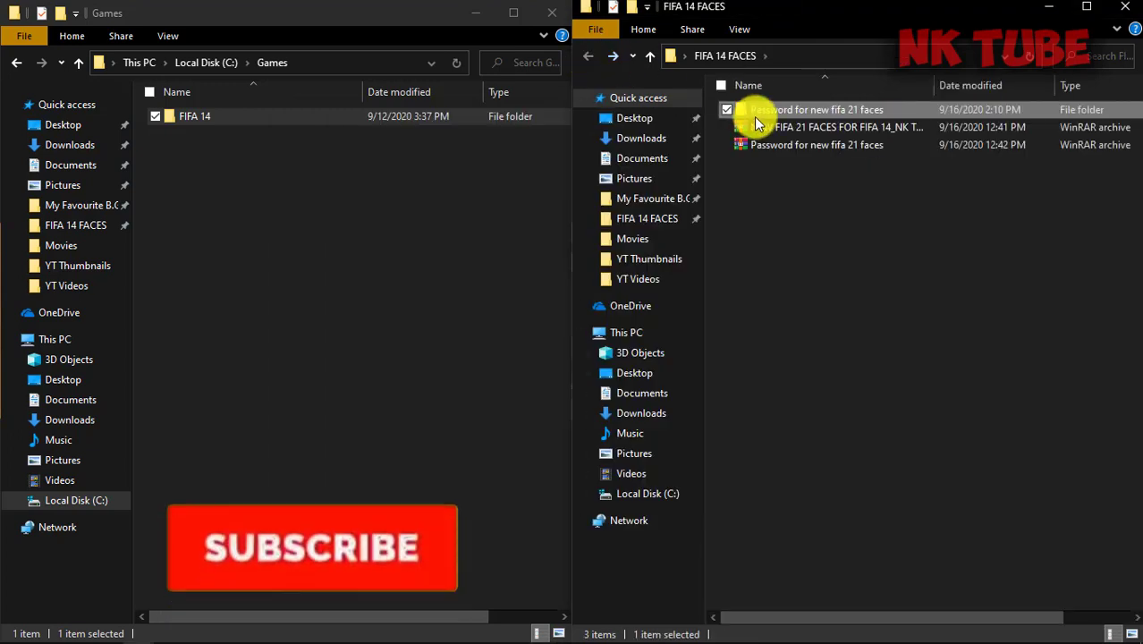
right_click(772, 130)
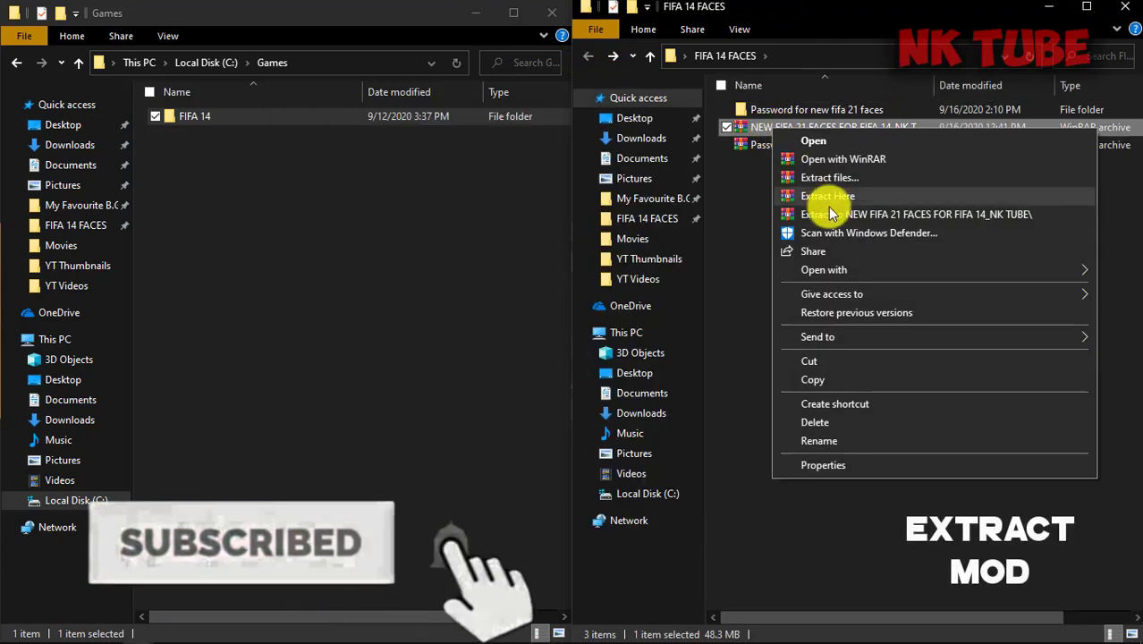
left_click(834, 216)
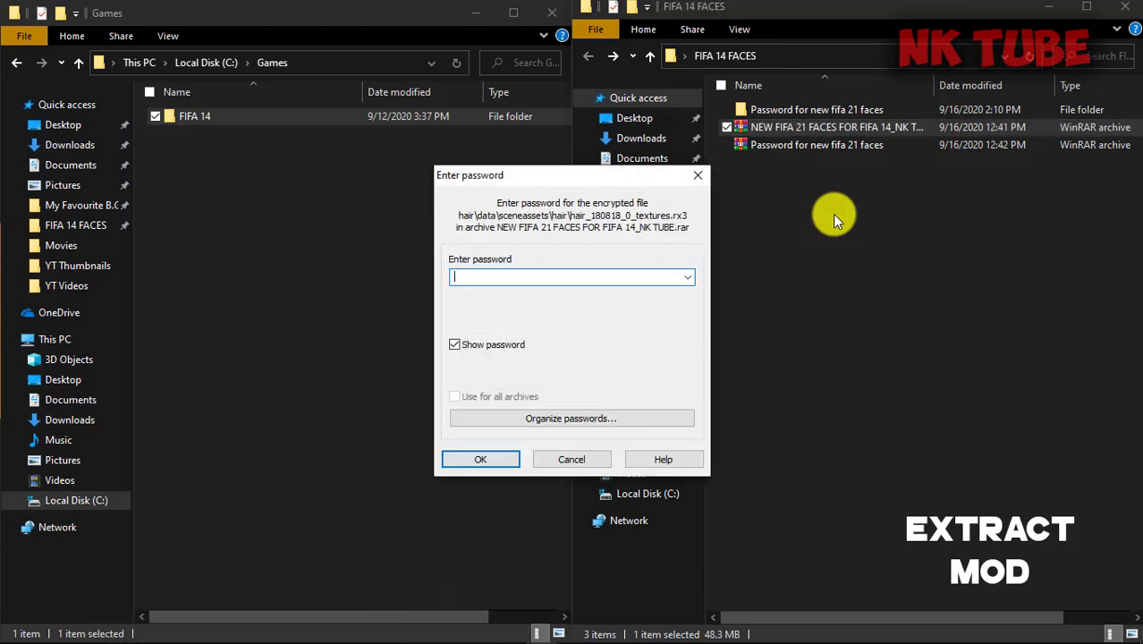
key("ctrl+v")
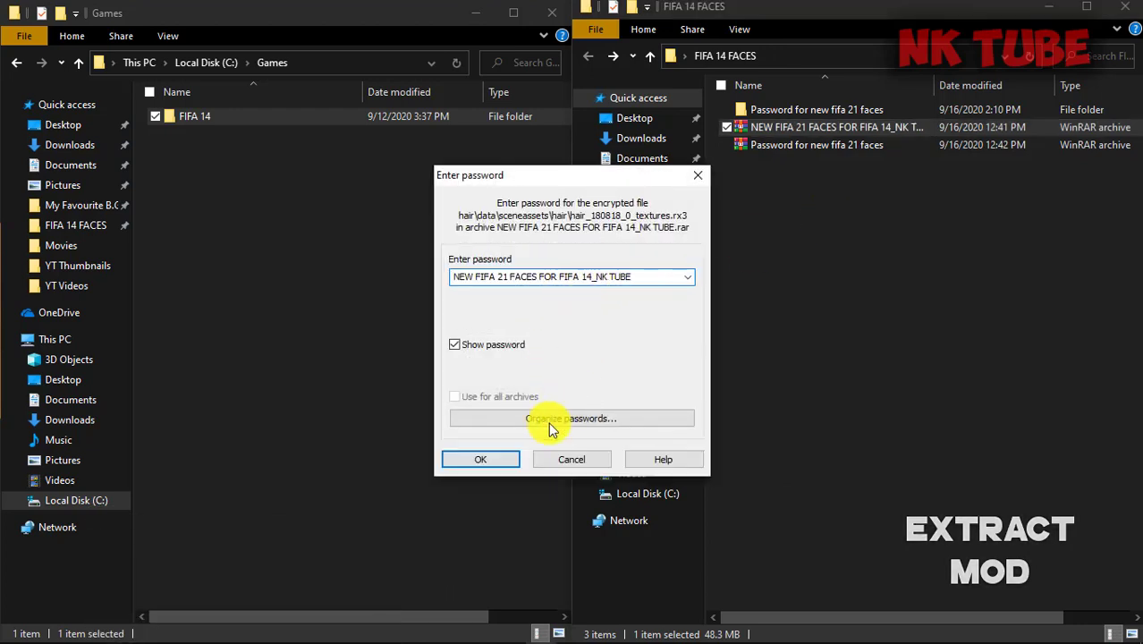
left_click(478, 460)
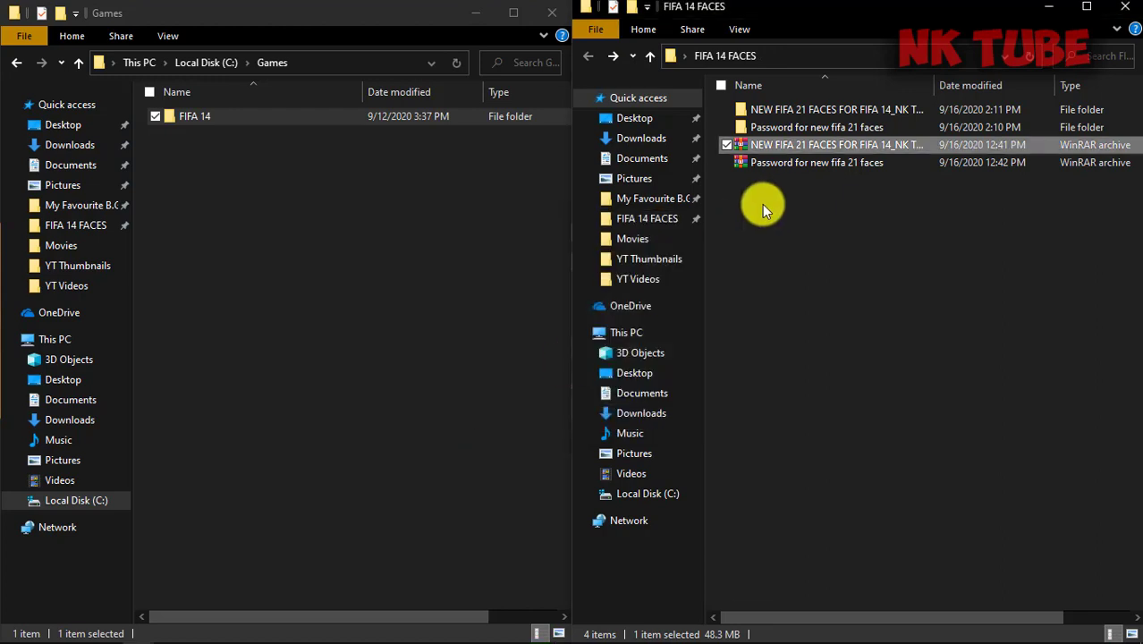
- Copy the faces, hair, hairlod and heads folders from the extracted mod folder
double_click(808, 115)
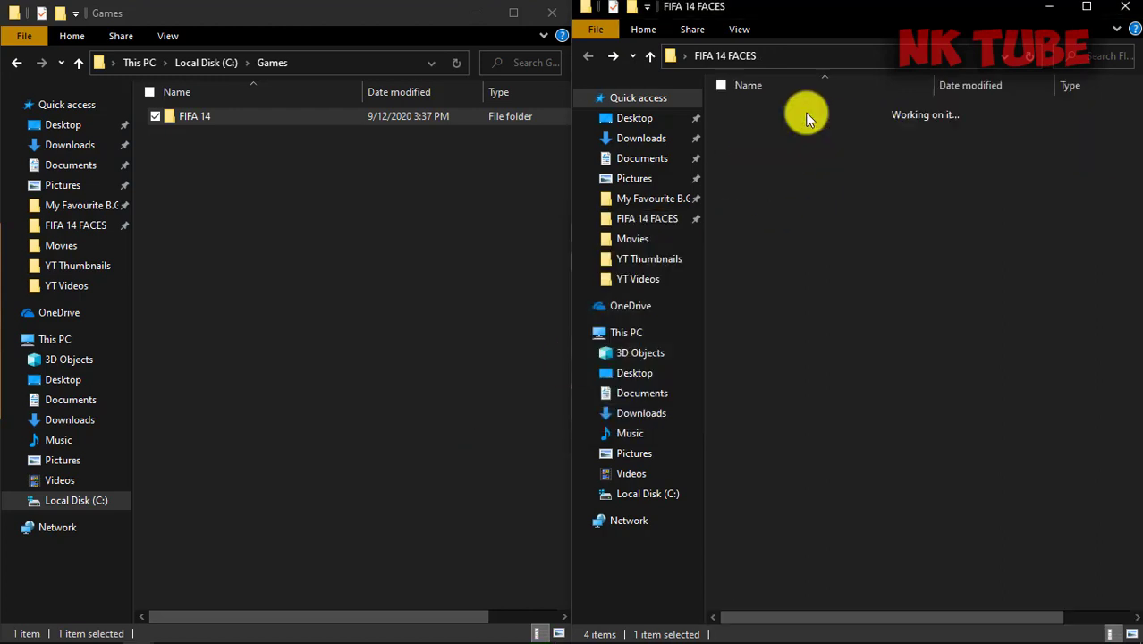
left_click_drag(767, 152, 754, 115)
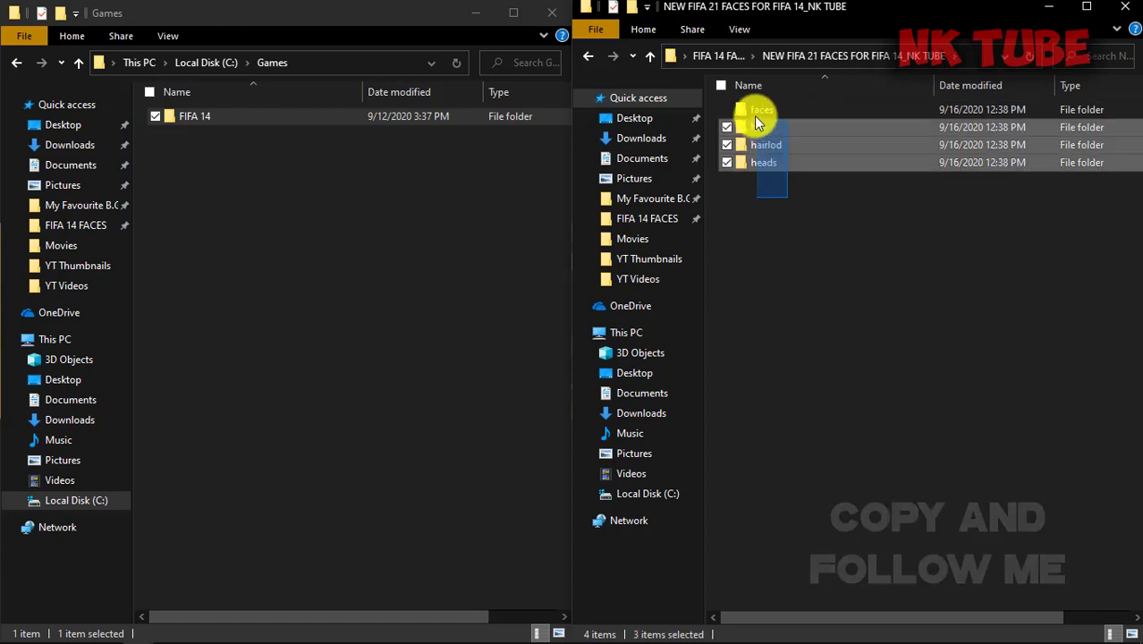
right_click(767, 115)
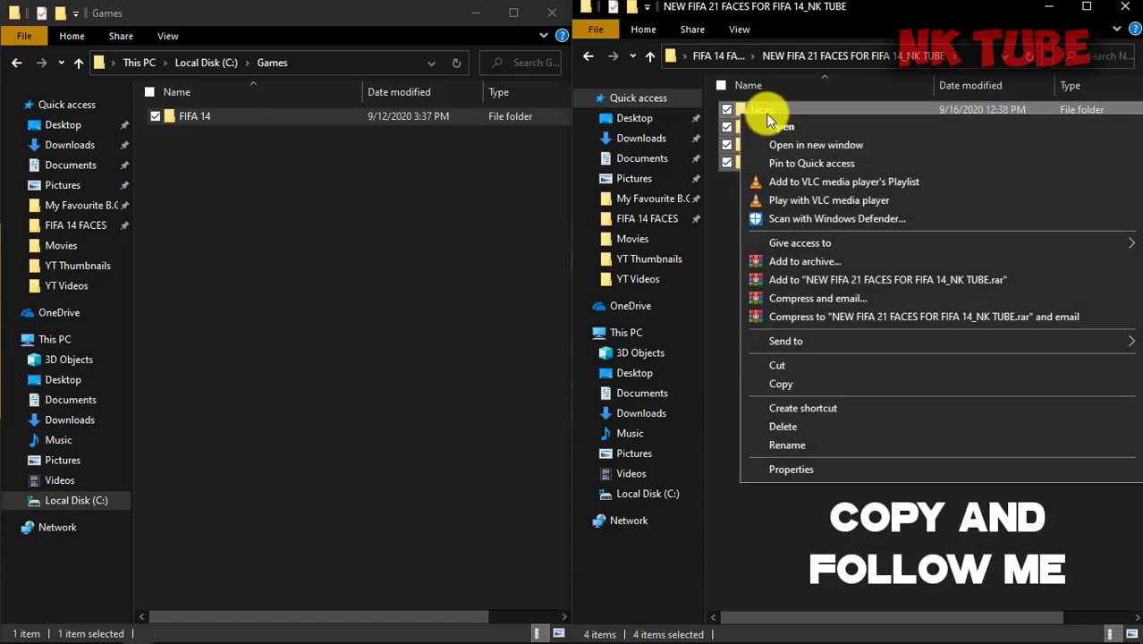
left_click(779, 383)
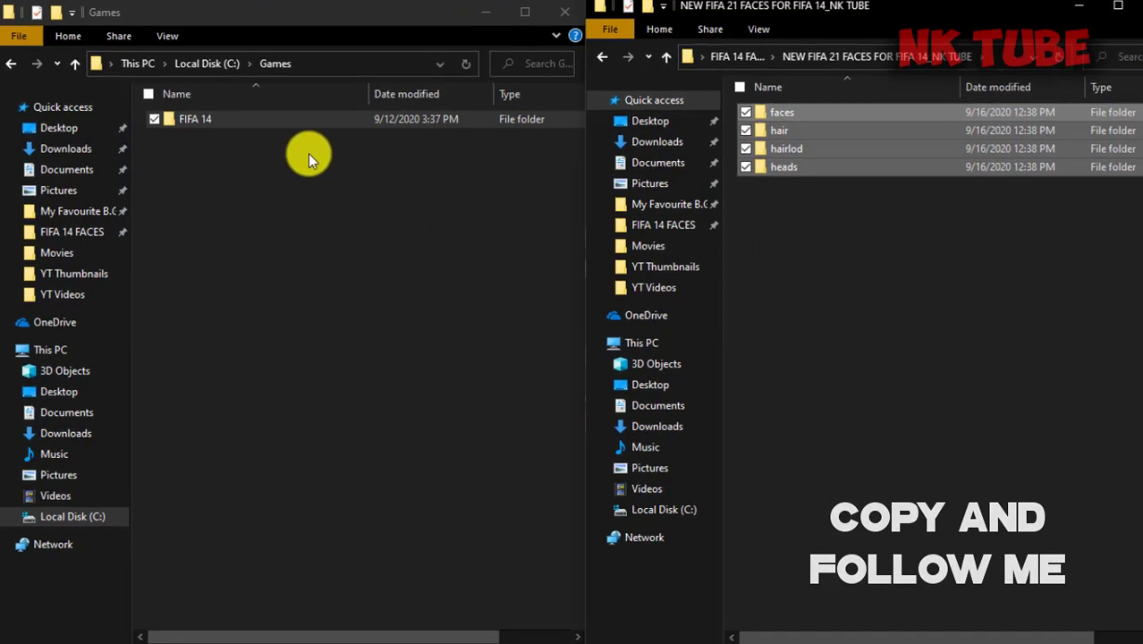
- Browse from the Games folder into FIFA 14\Game\data\sceneassets
left_click(230, 116)
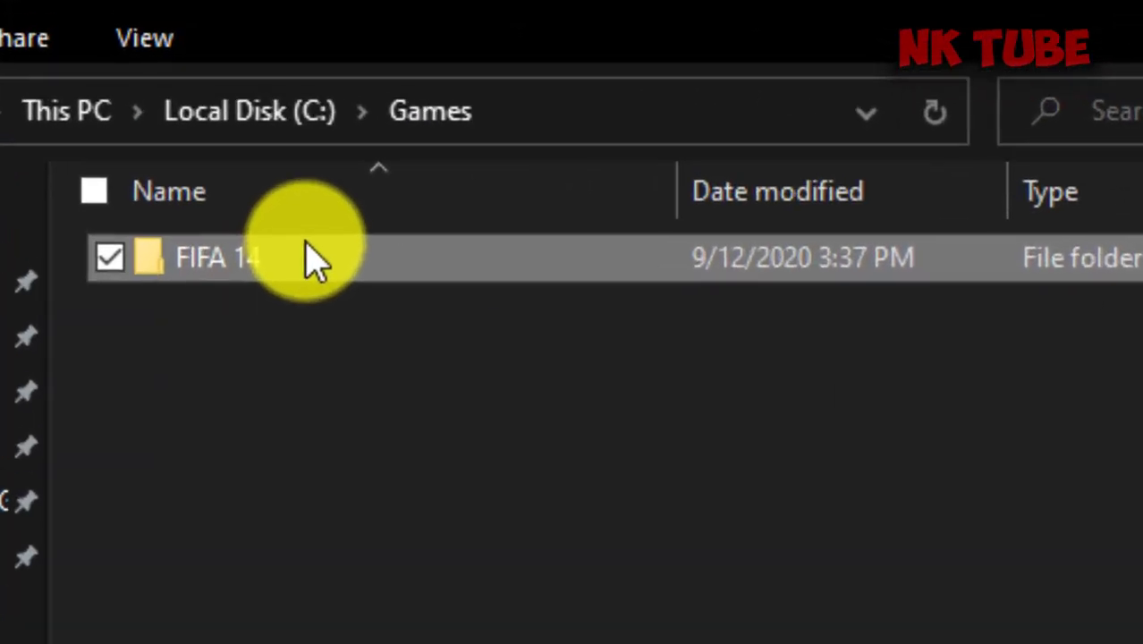
double_click(315, 260)
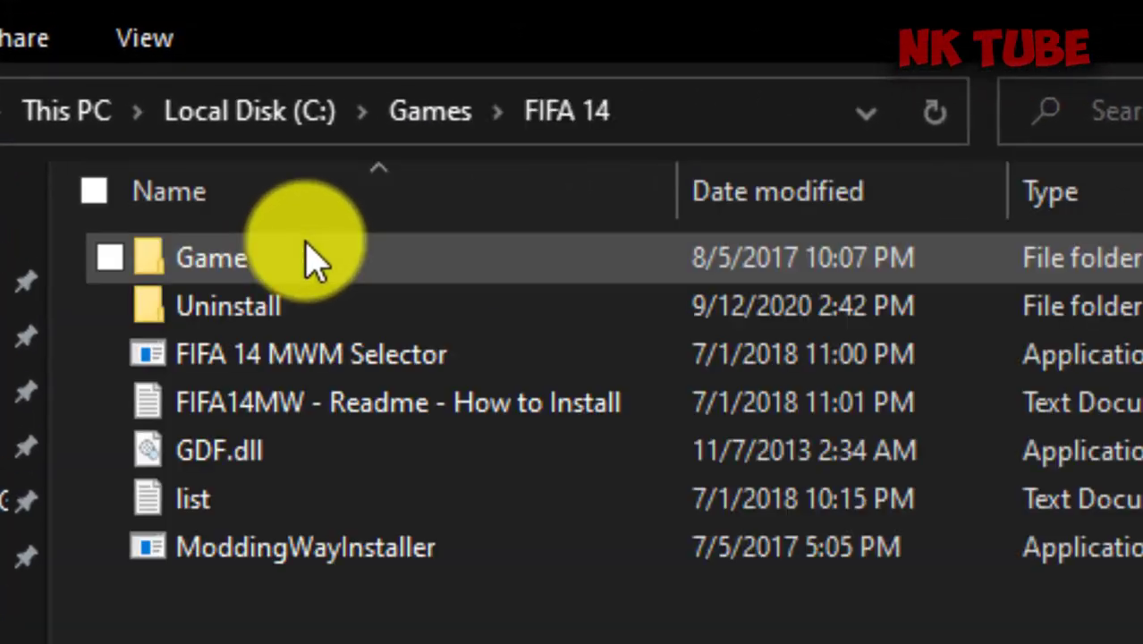
left_click(192, 261)
double_click(192, 261)
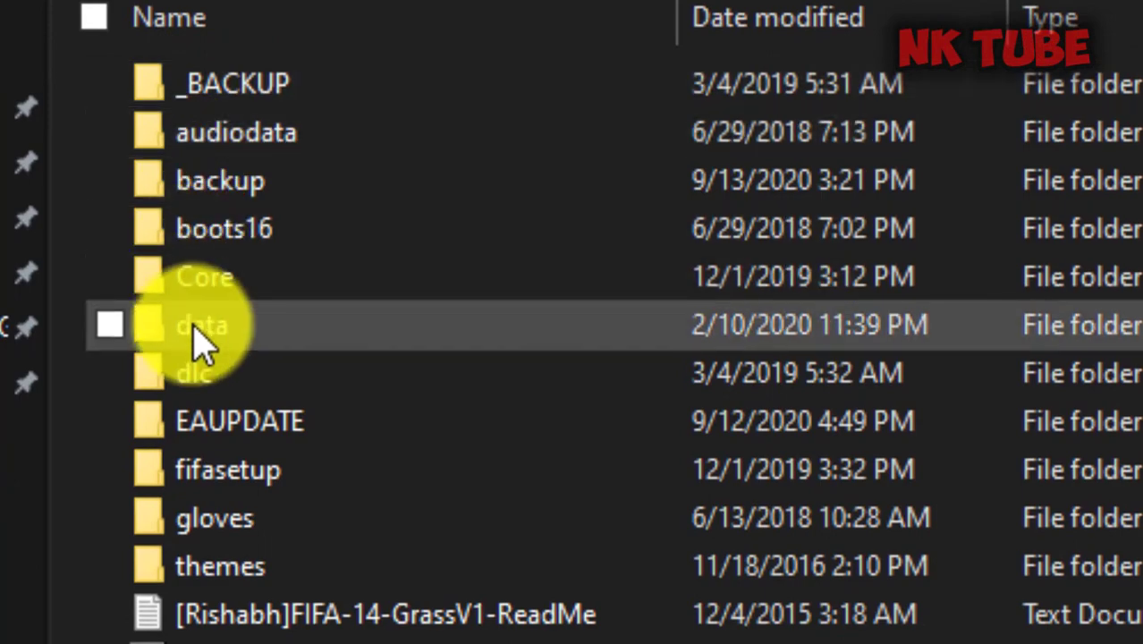
double_click(195, 333)
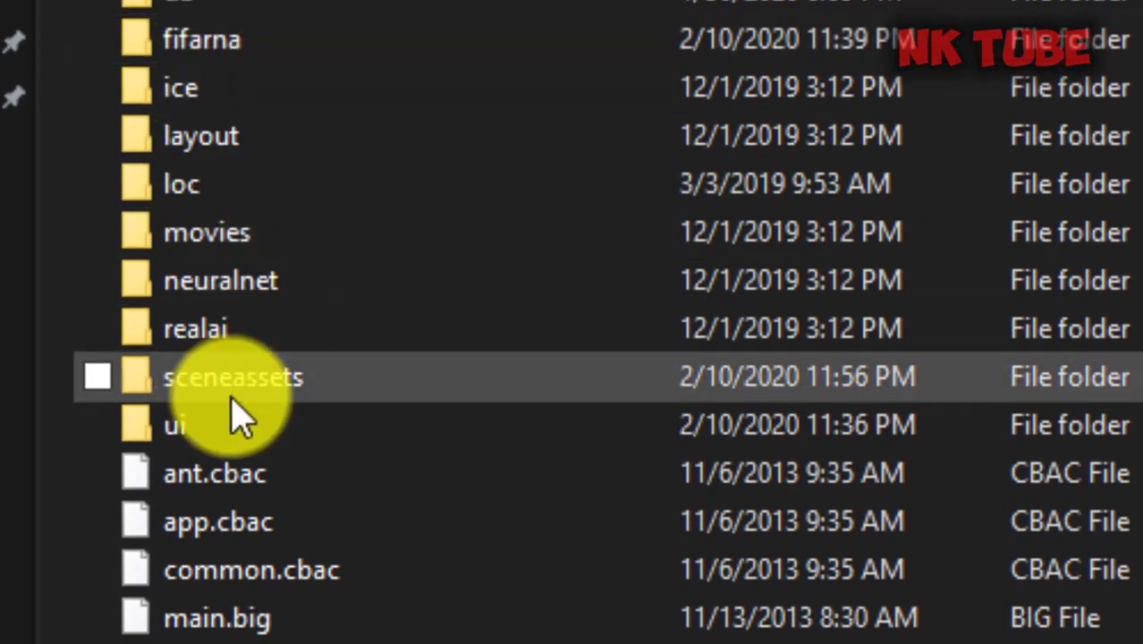
double_click(235, 383)
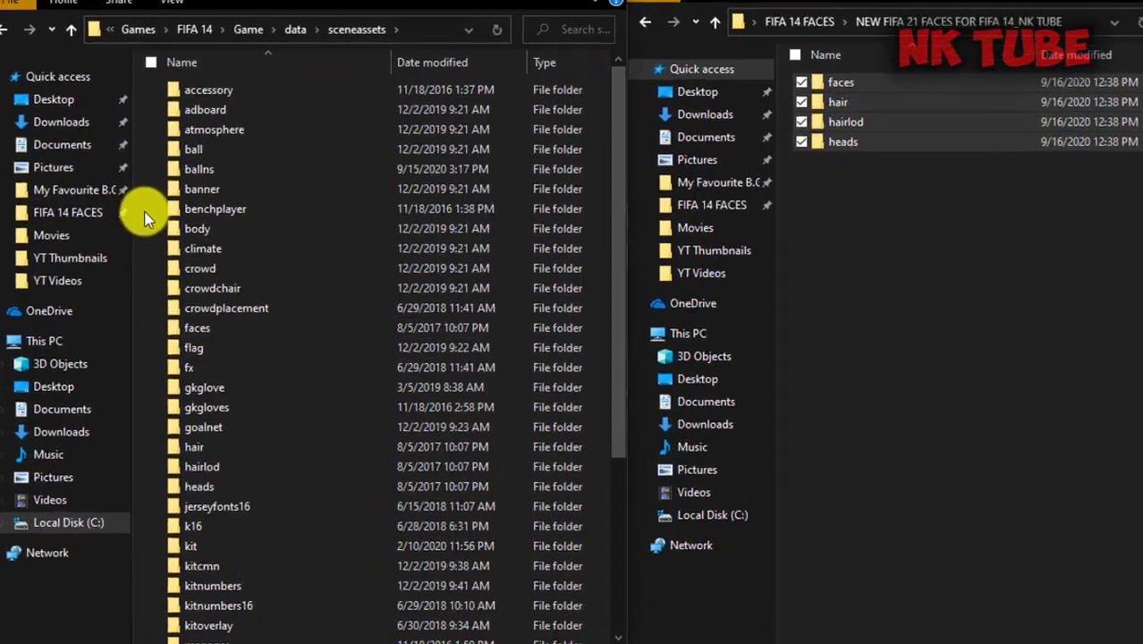
- Paste the copied folders into sceneassets, replacing files with the same names, and close both folder windows
right_click(144, 223)
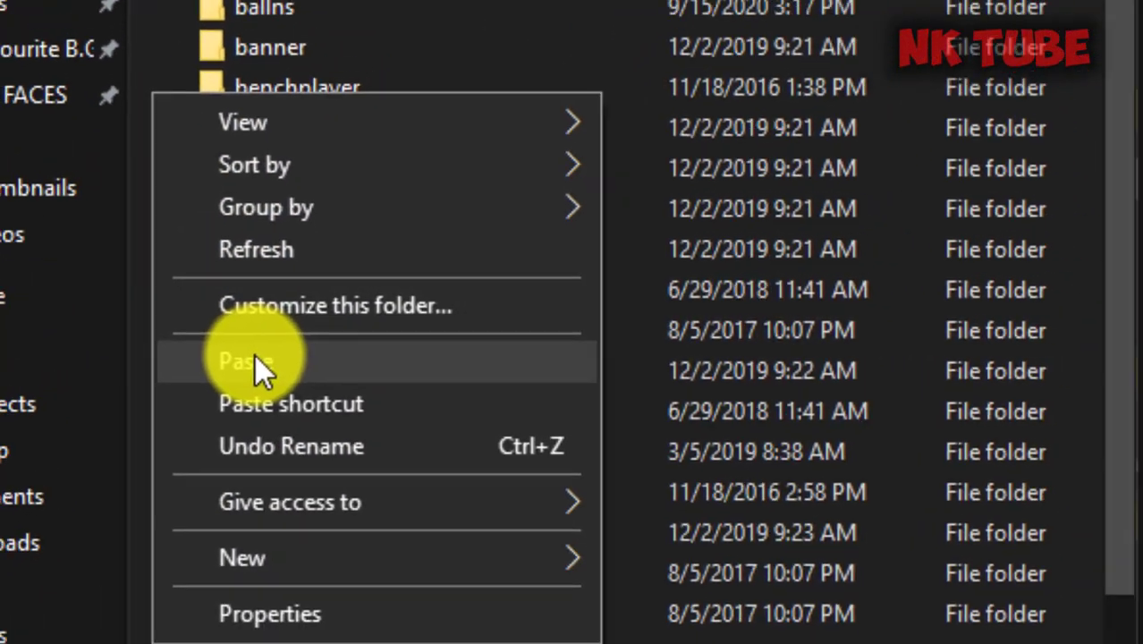
left_click(269, 362)
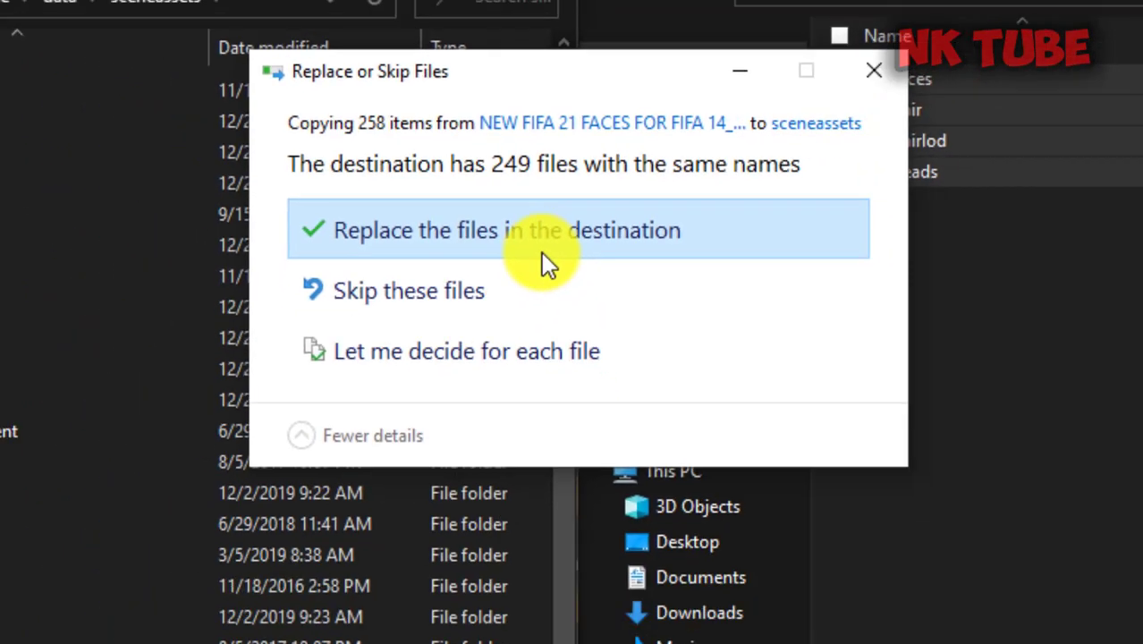
left_click(528, 308)
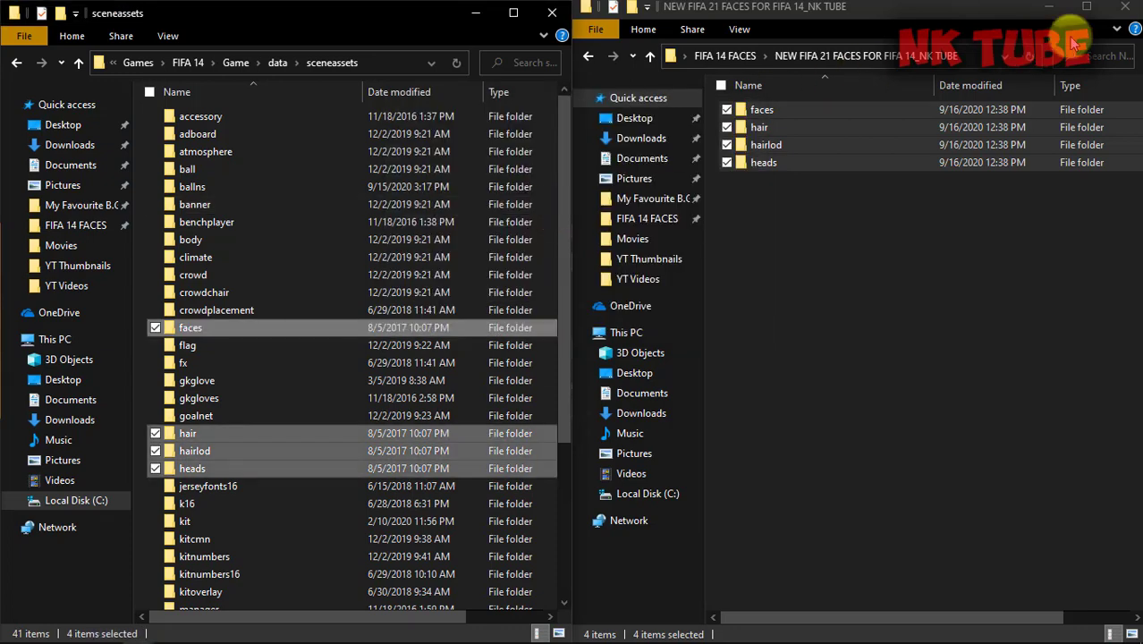
left_click(1125, 7)
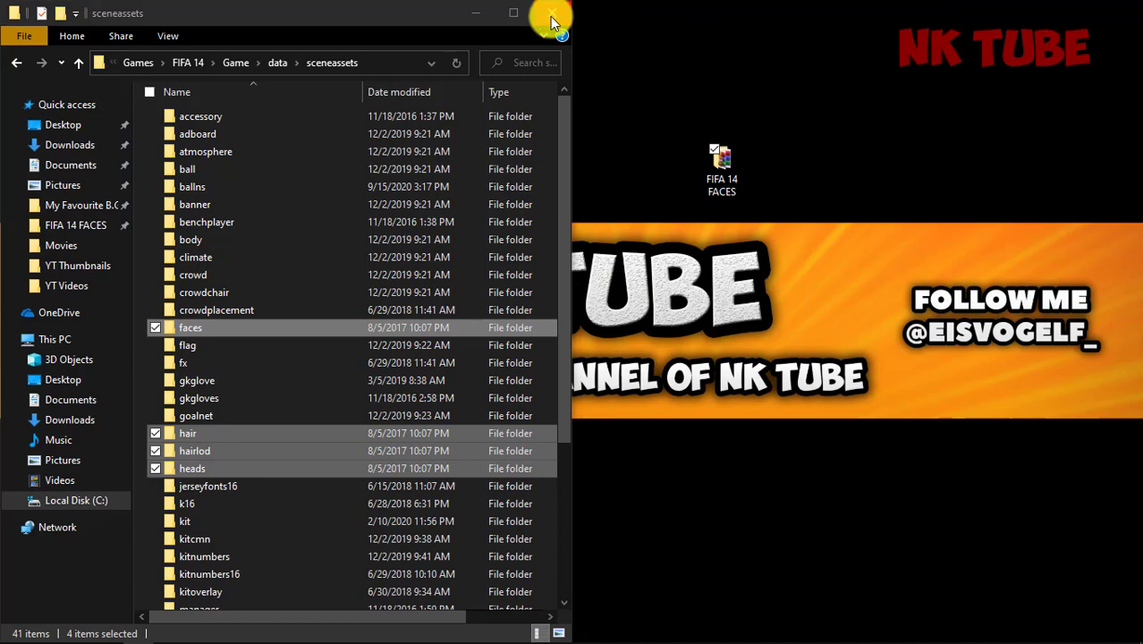
left_click(551, 12)
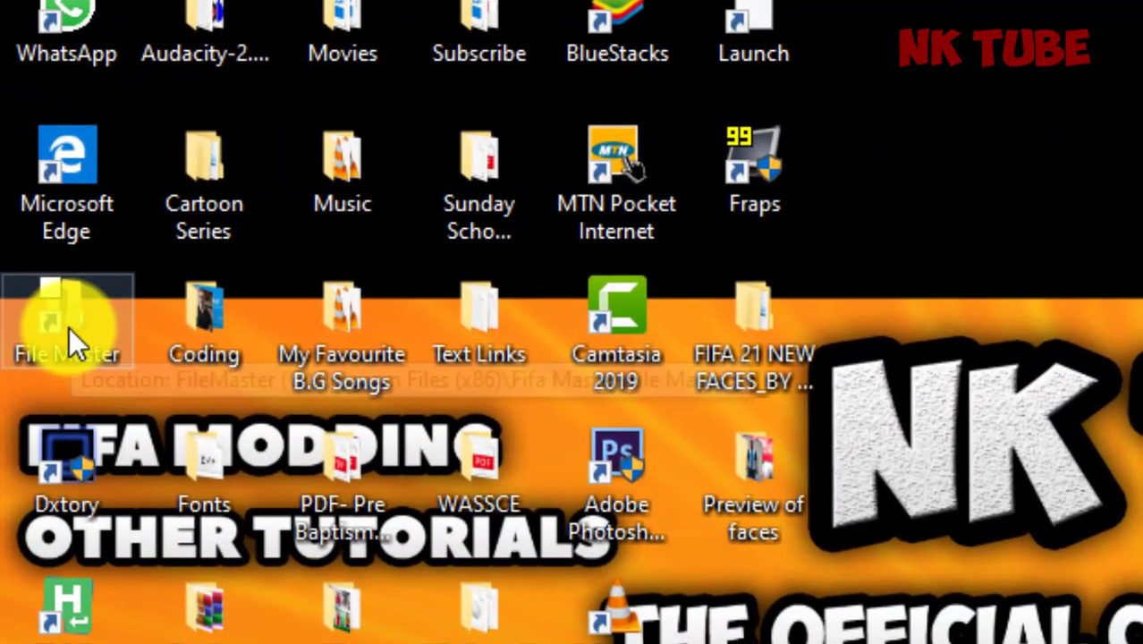
- Switch to File Master, regenerate the BH files for the Game folder under C:\Games\FIFA 14, and close the program
left_click(33, 241)
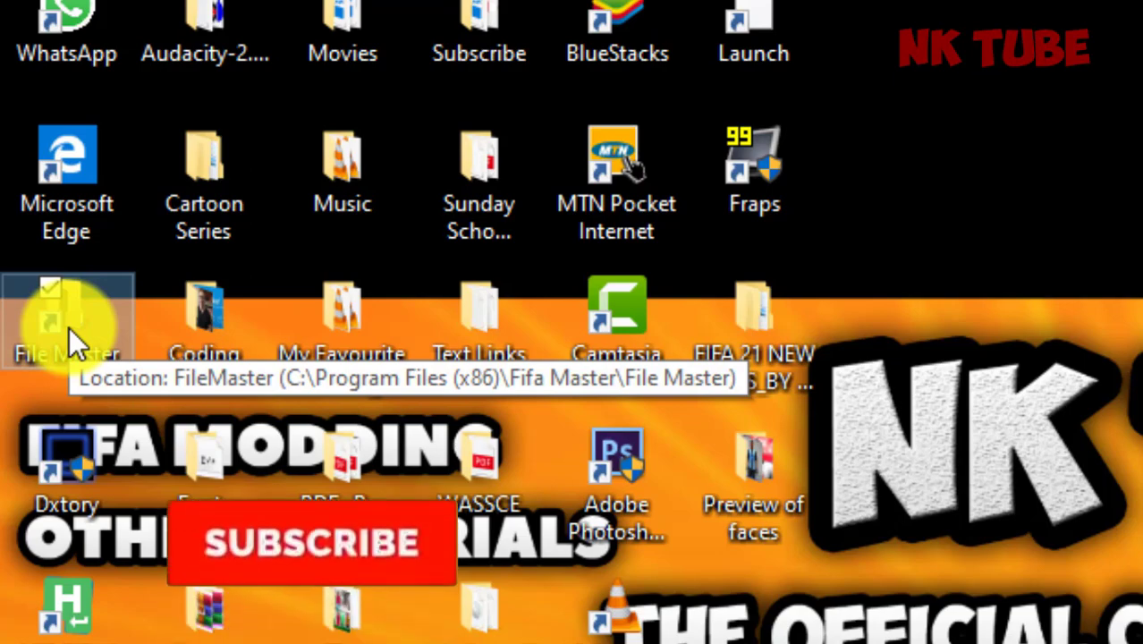
double_click(69, 326)
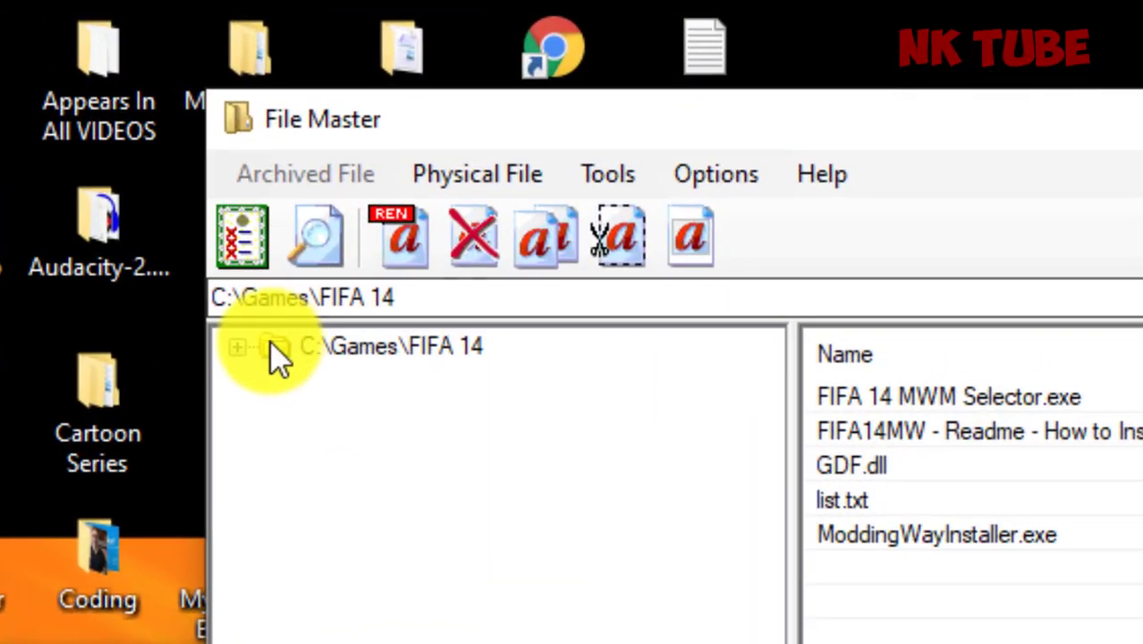
left_click(150, 144)
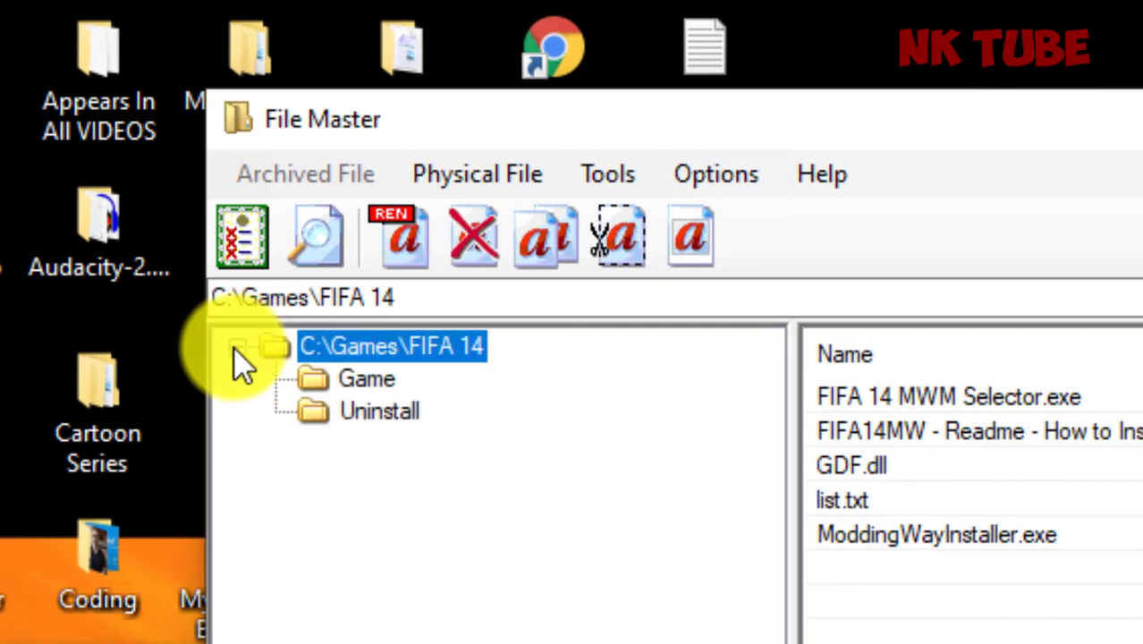
left_click(374, 396)
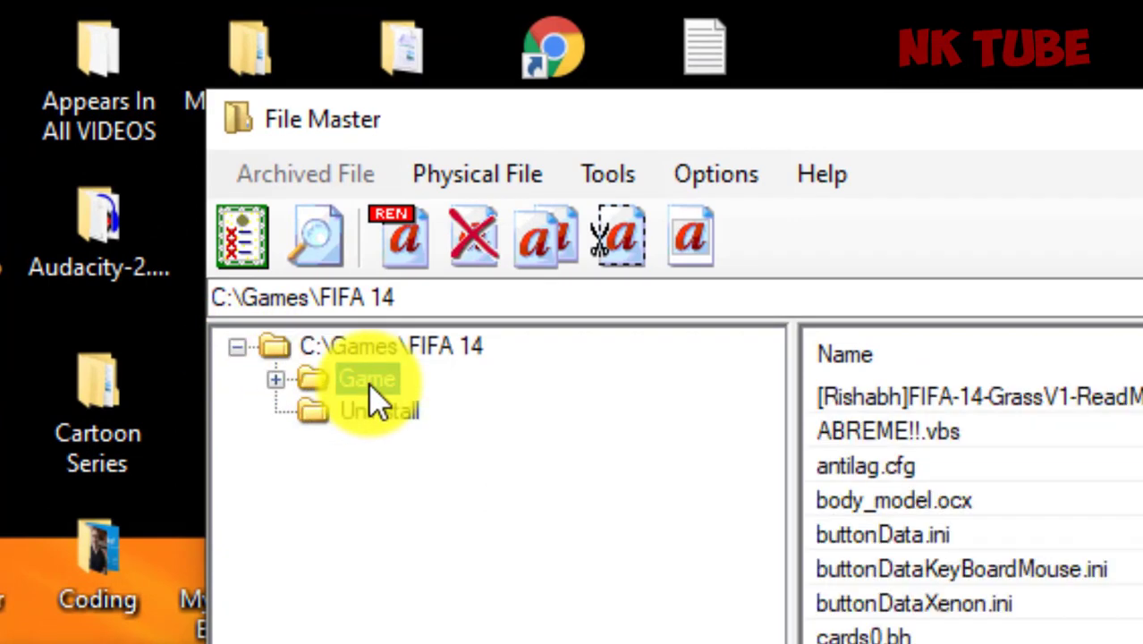
left_click(259, 252)
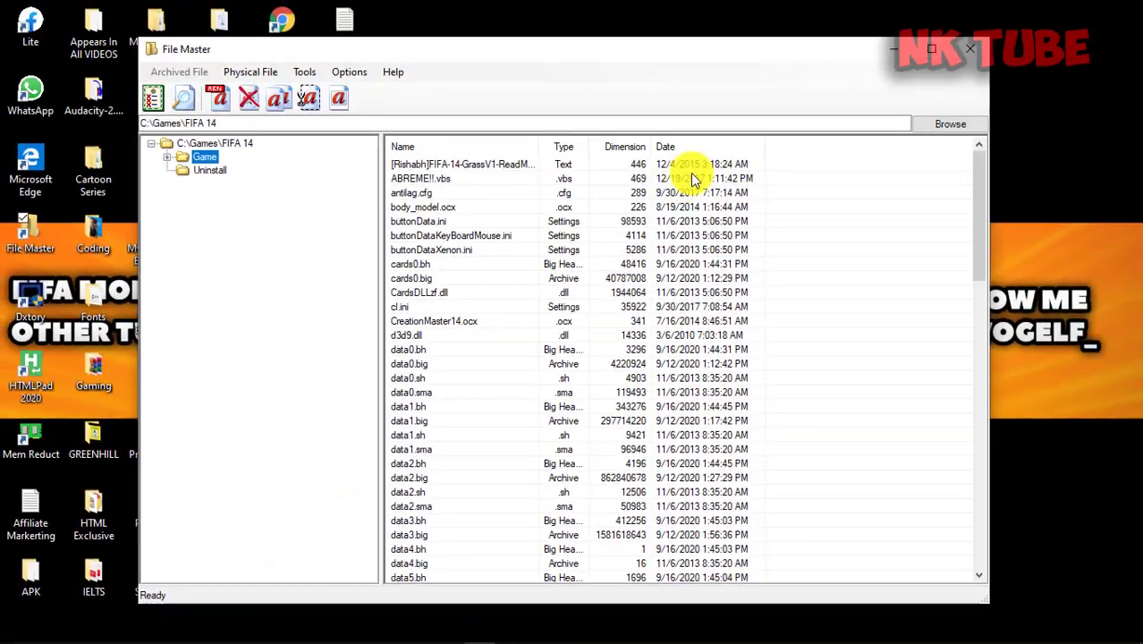
left_click(981, 46)
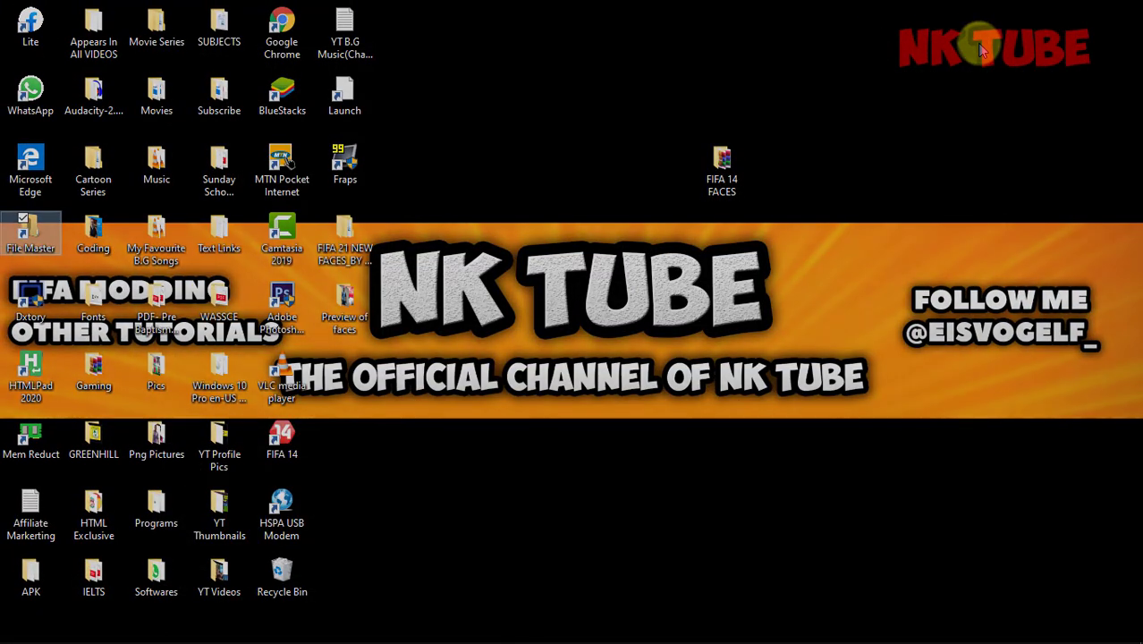